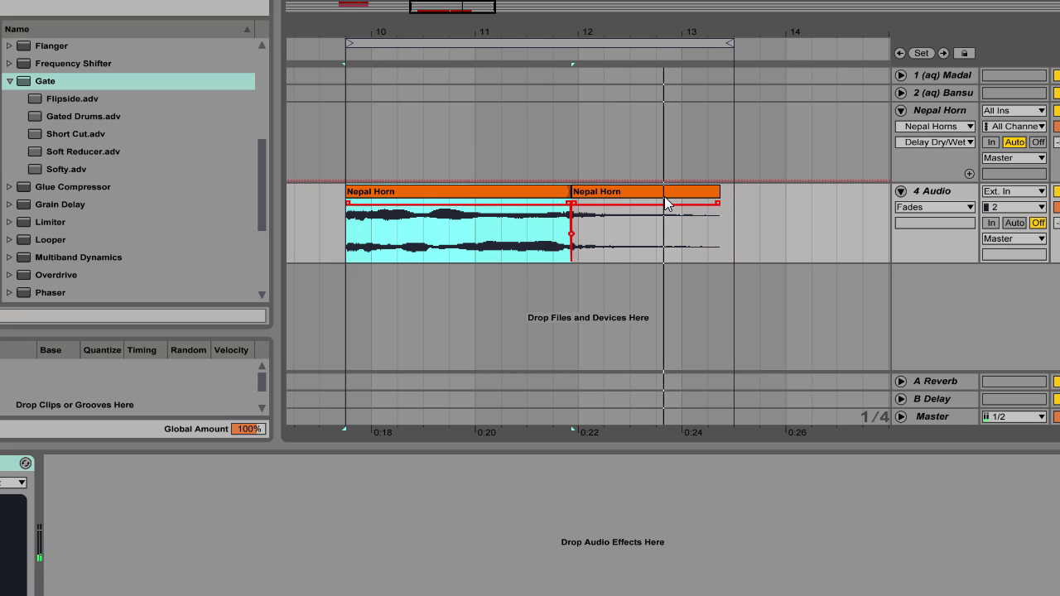
# Audition the second Nepal Horn clip, the release sample
pyautogui.click(603, 189)
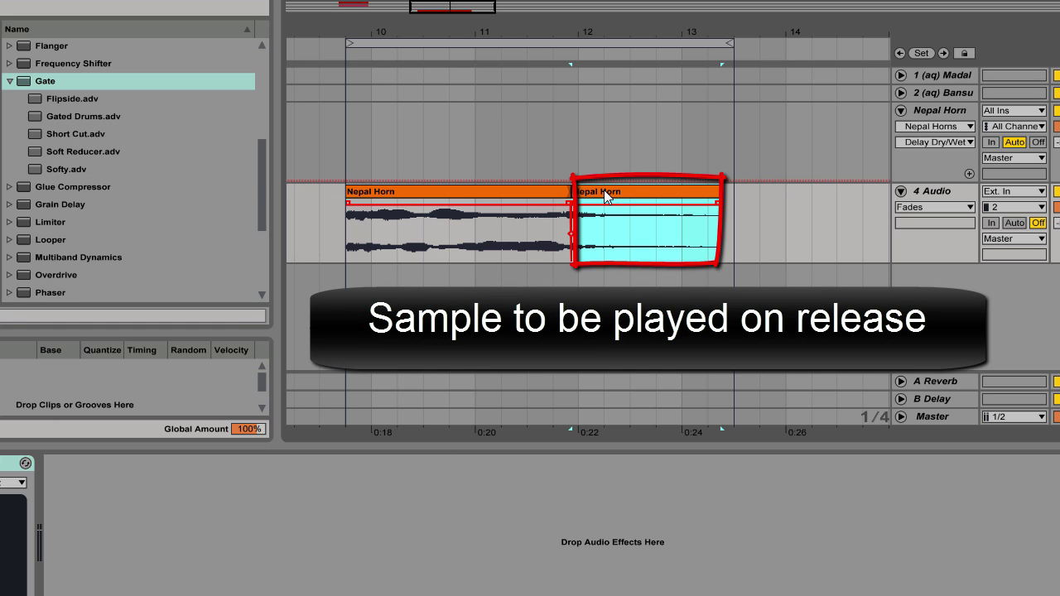
pyautogui.press('space')
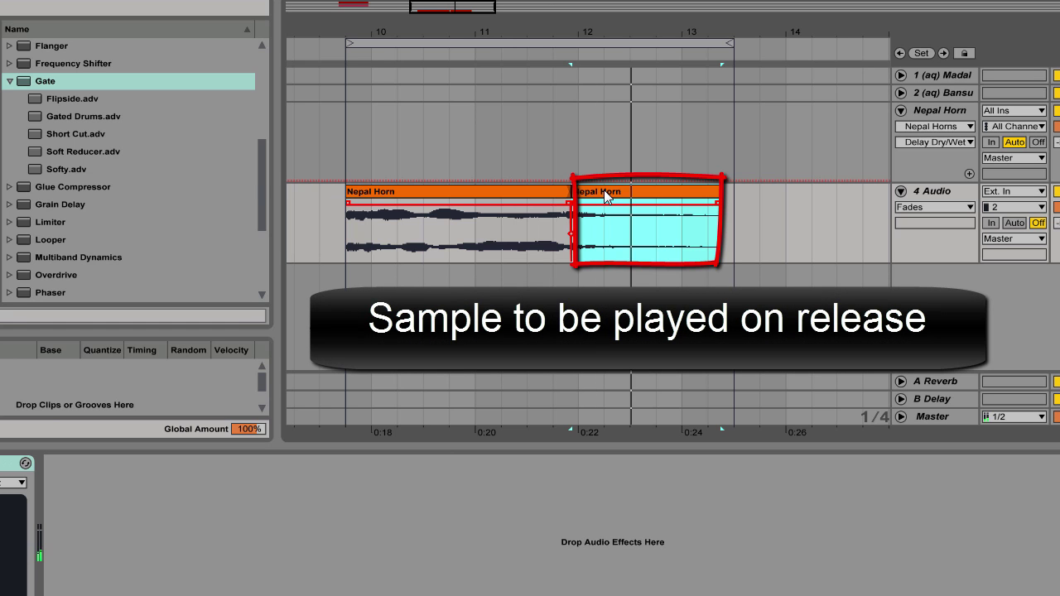
pyautogui.press('space')
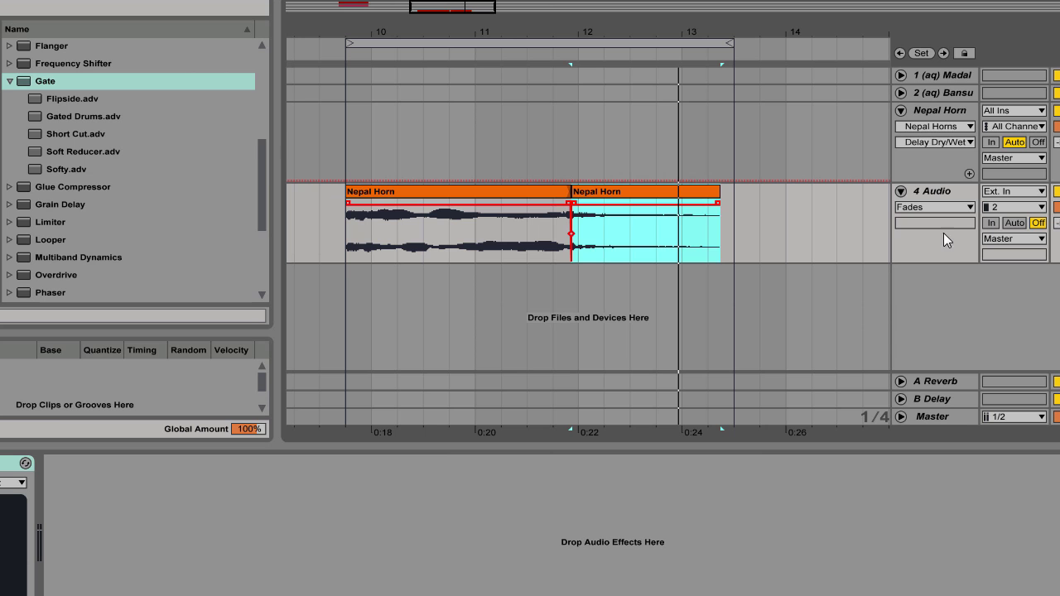
# Insert a new MIDI track and load Simpler onto it
pyautogui.rightClick(921, 299)
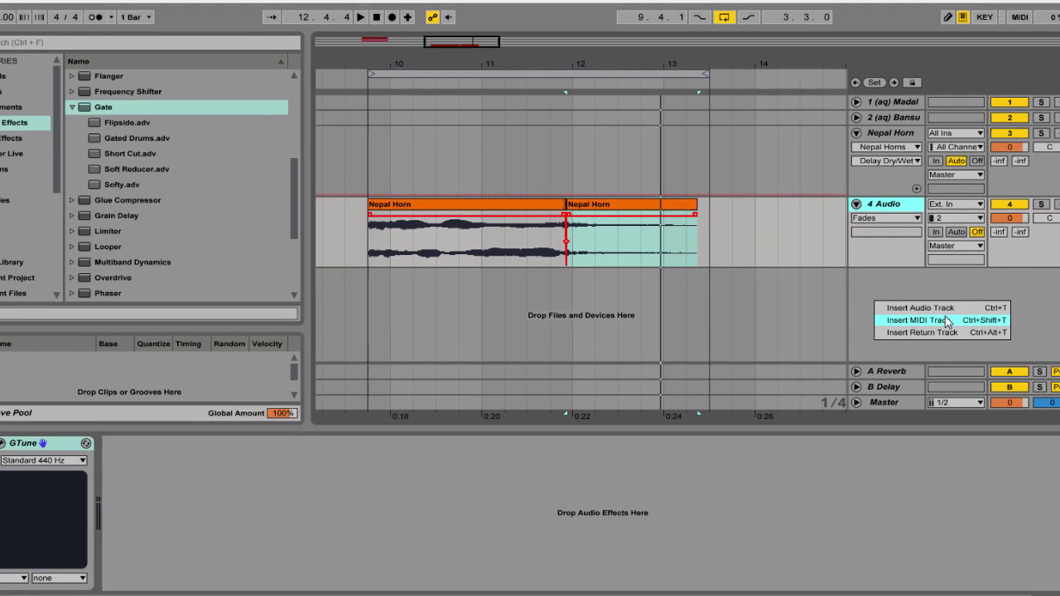
pyautogui.press('Escape')
pyautogui.hotkey('ctrl', 'shift', 't')
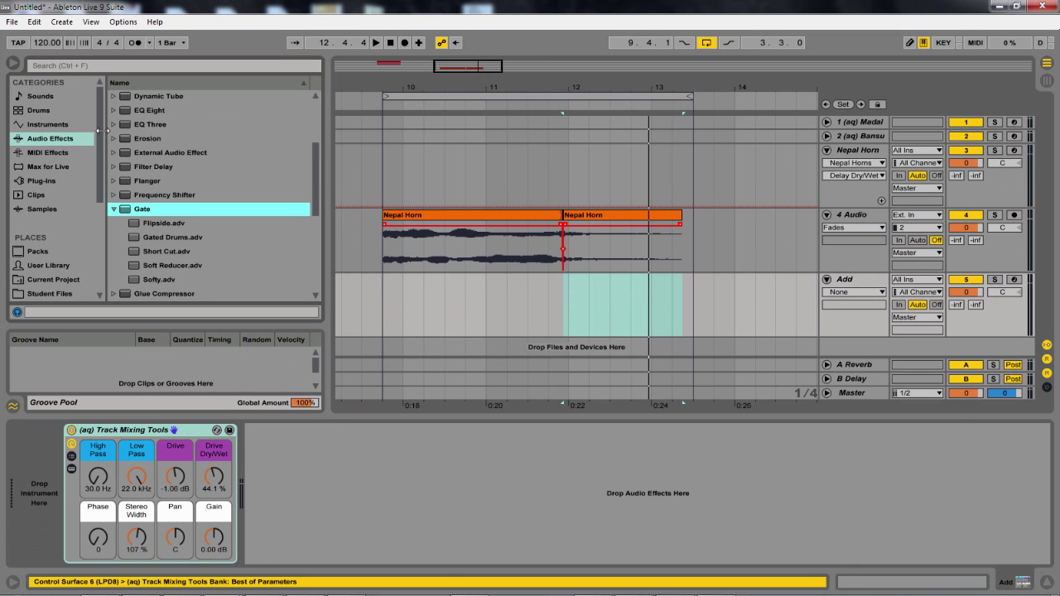
pyautogui.click(67, 125)
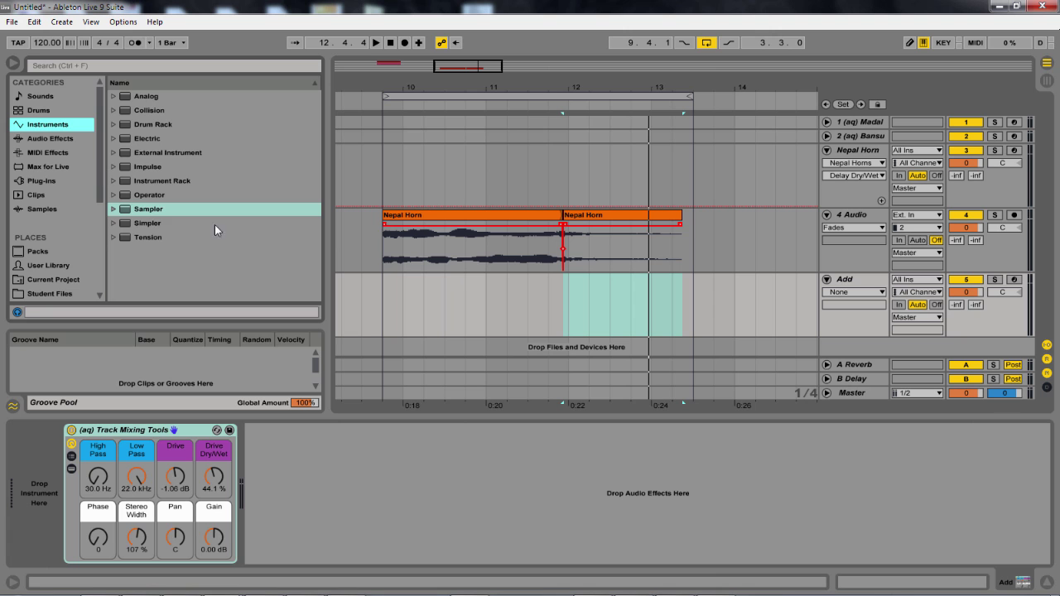
pyautogui.click(150, 224)
pyautogui.moveTo(150, 223); pyautogui.dragTo(58, 463)
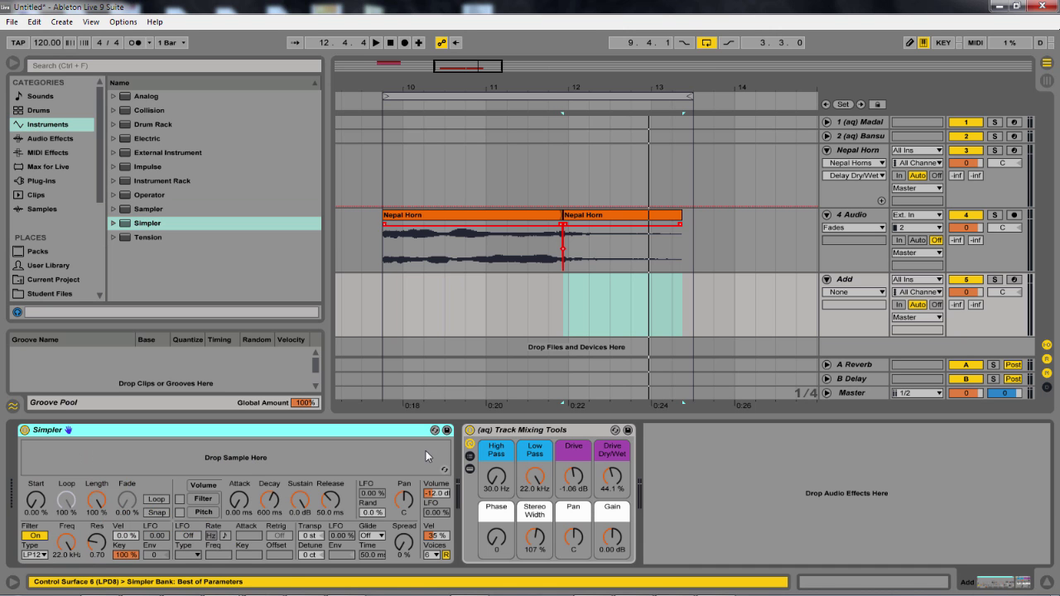
# Remove Track Mixing Tools, load the first Nepal Horn clip into Simpler, and arm the track
pyautogui.click(536, 433)
pyautogui.press('Delete')
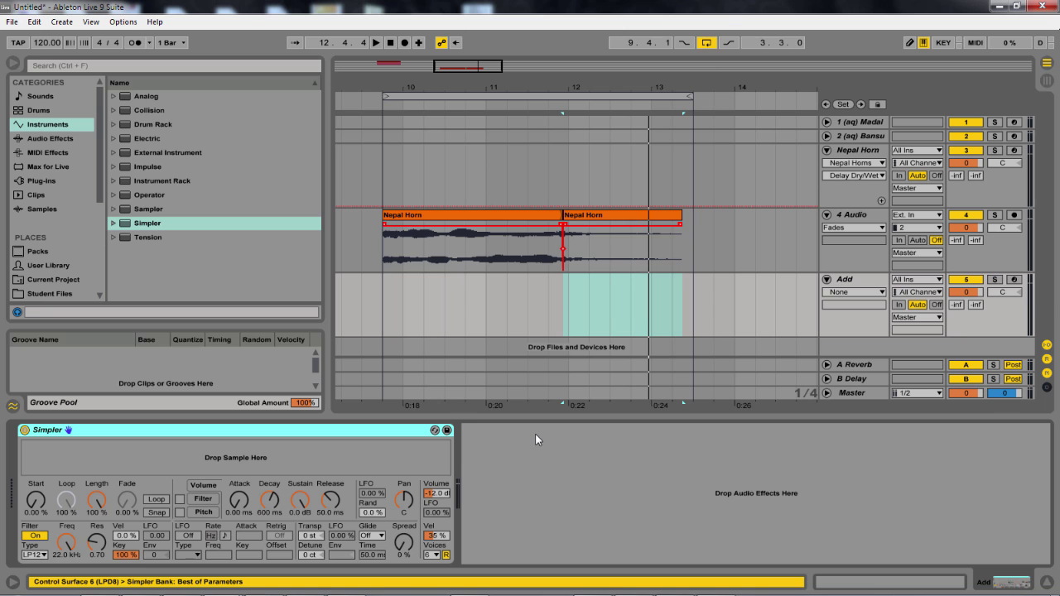
pyautogui.moveTo(455, 227); pyautogui.dragTo(337, 449)
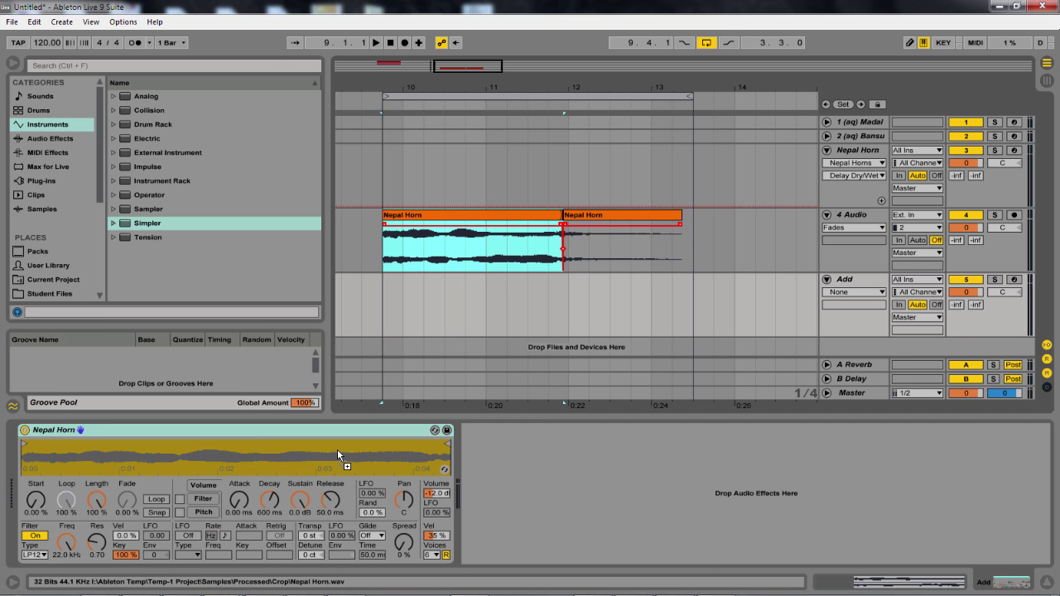
pyautogui.click(1014, 280)
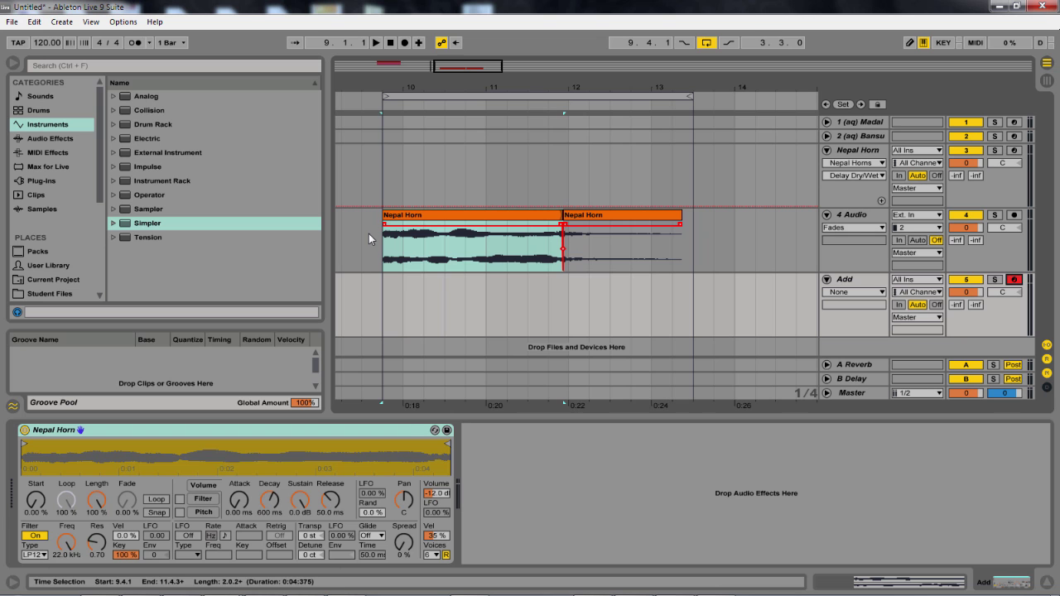
# Trim the sample end, loop with 22.2 % fade and 31.7 % start, volume -1.5 dB
pyautogui.moveTo(447, 443); pyautogui.dragTo(392, 450)
pyautogui.click(157, 500)
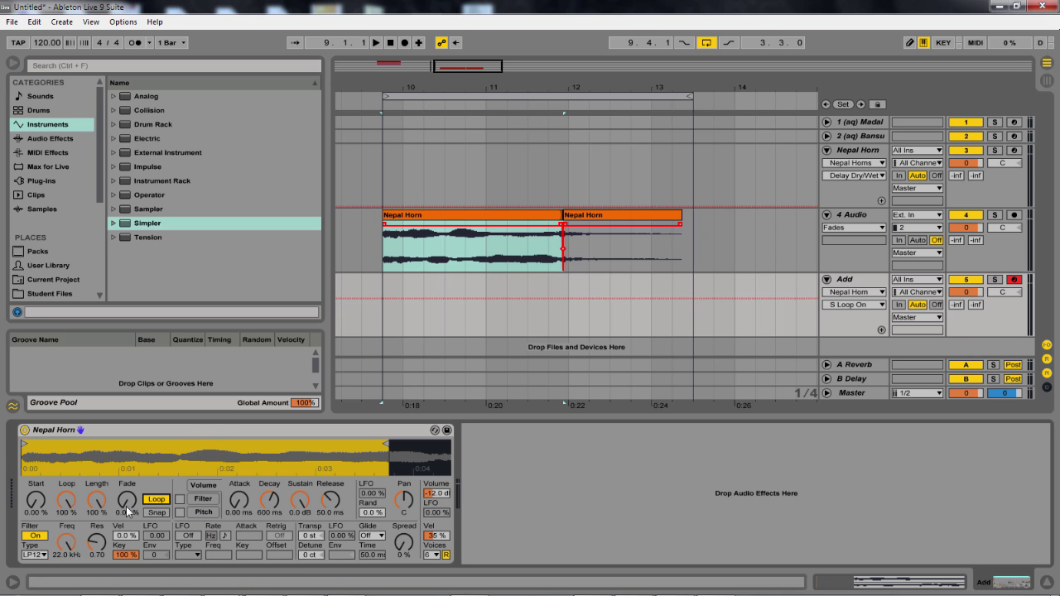
pyautogui.moveTo(127, 499); pyautogui.dragTo(127, 458)
pyautogui.moveTo(36, 500); pyautogui.dragTo(35, 474)
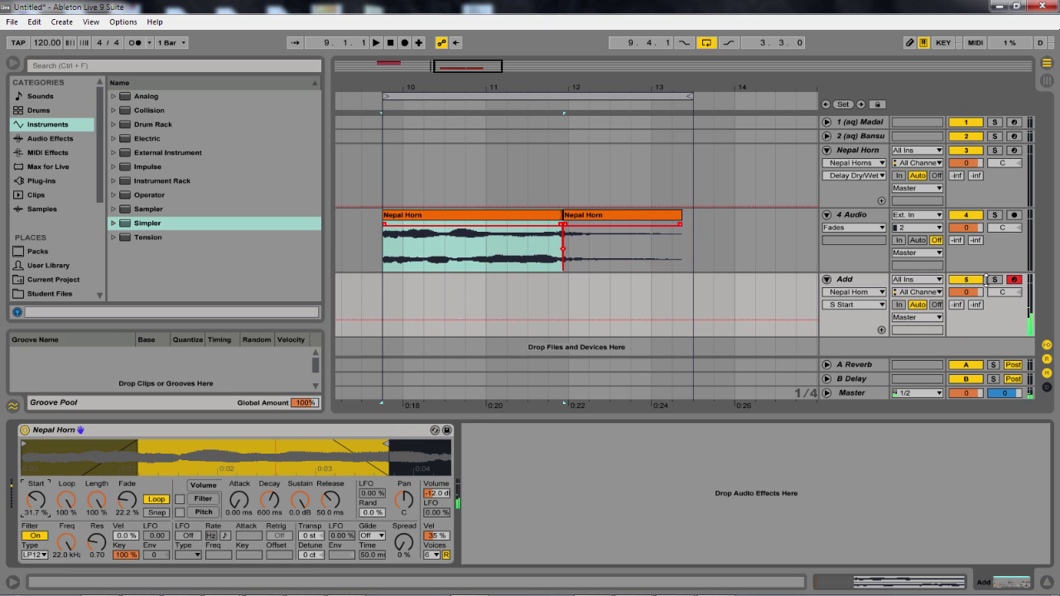
pyautogui.moveTo(966, 292); pyautogui.dragTo(966, 326)
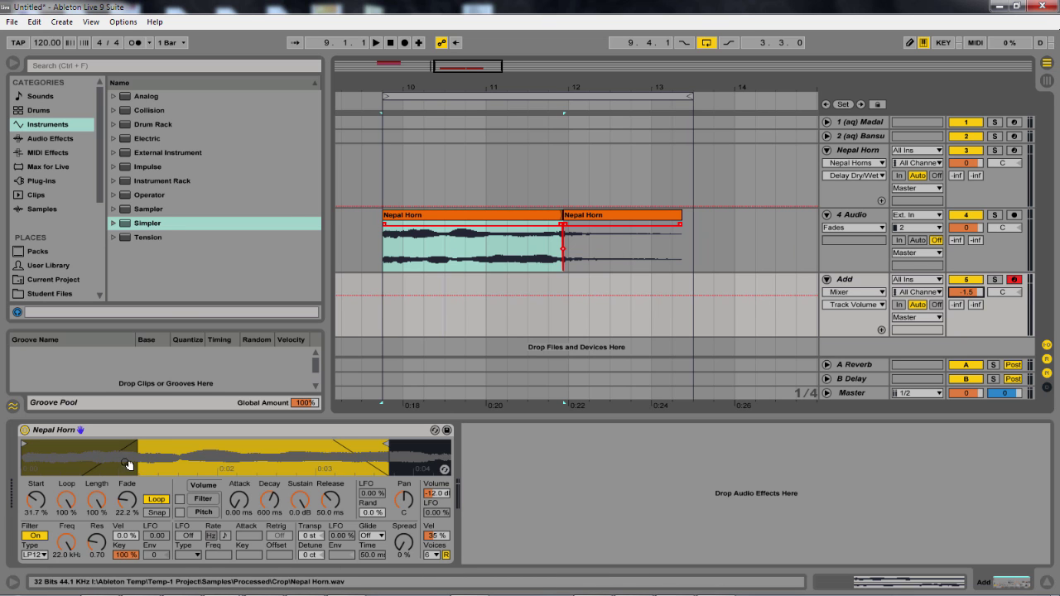
# Group the Simpler into an Instrument Rack and select its Nepal Horn chain
pyautogui.rightClick(143, 432)
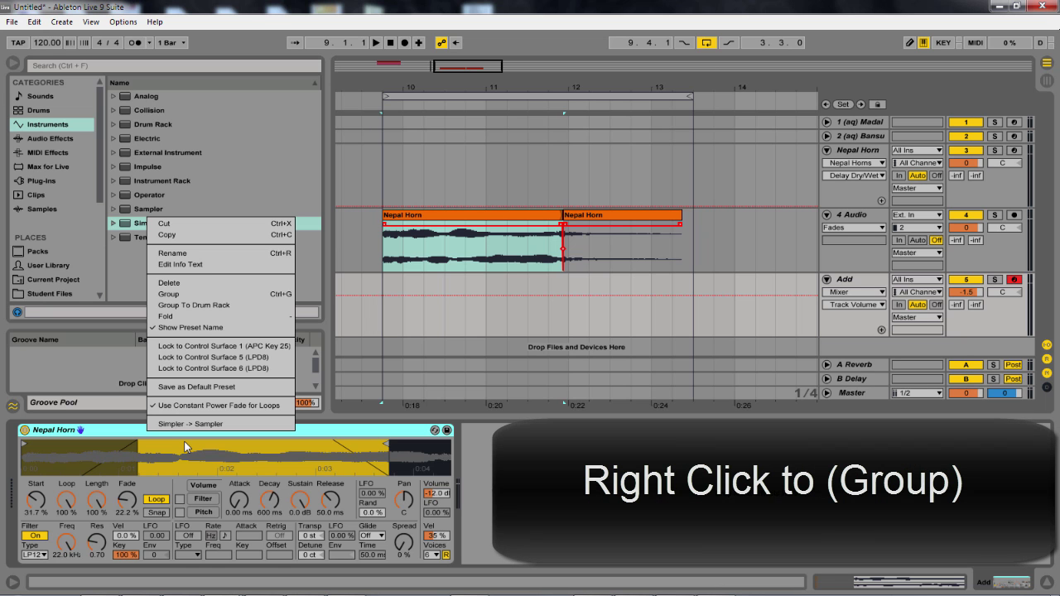
pyautogui.click(187, 295)
pyautogui.click(24, 456)
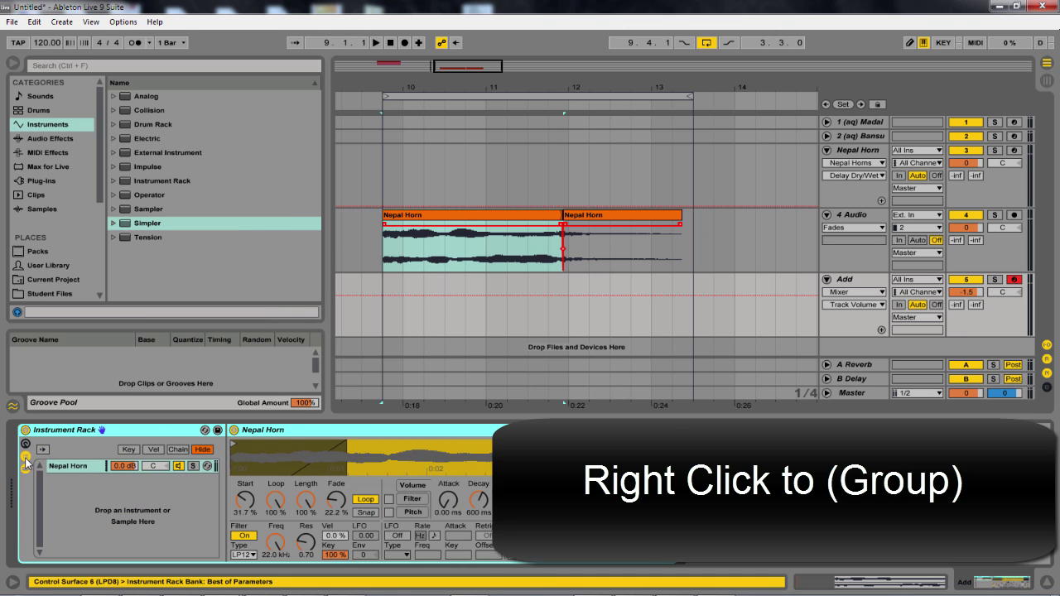
pyautogui.click(87, 468)
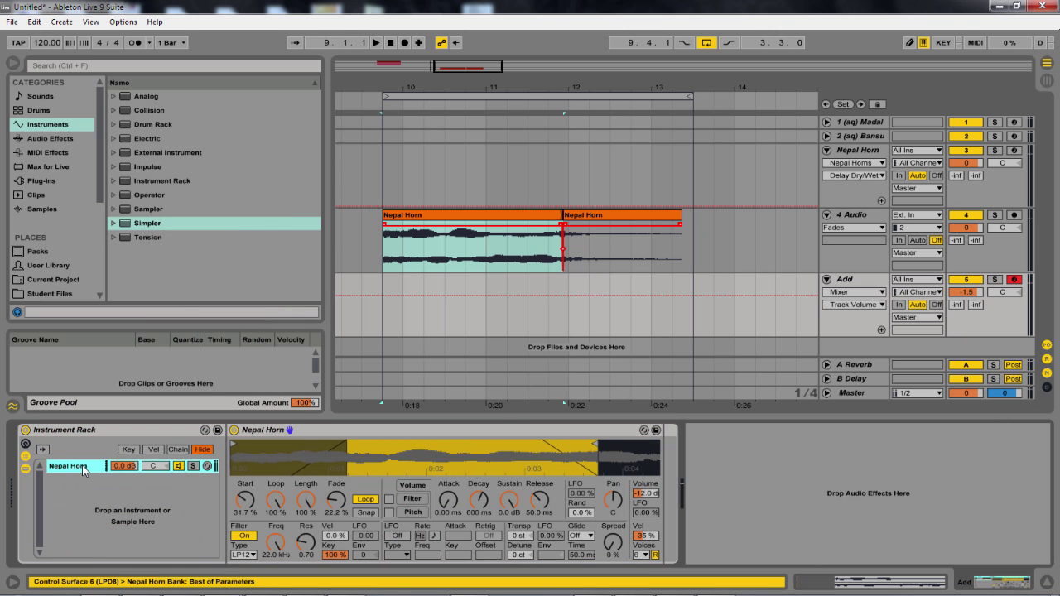
# Duplicate the Nepal Horn chain and name the copy 'Release'
pyautogui.hotkey('ctrl', 'd')
pyautogui.hotkey('ctrl', 'r')
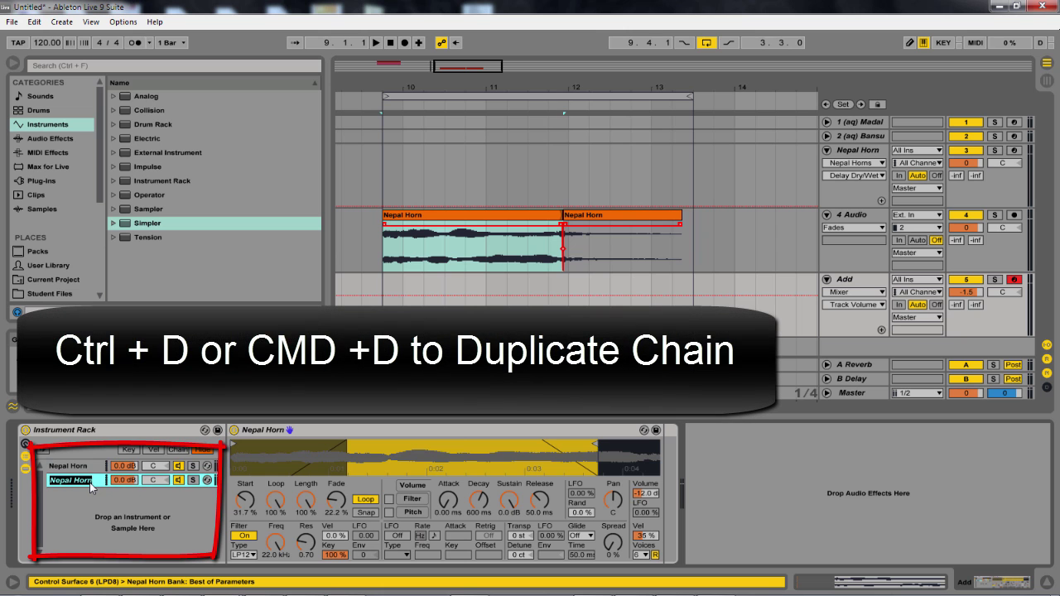
pyautogui.write('Release')
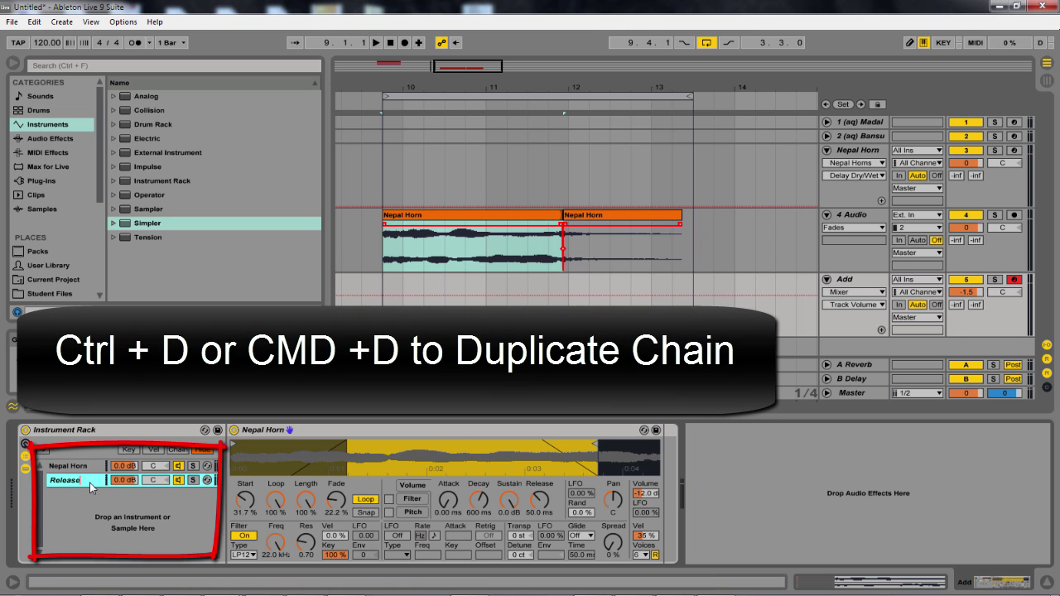
pyautogui.press('Return')
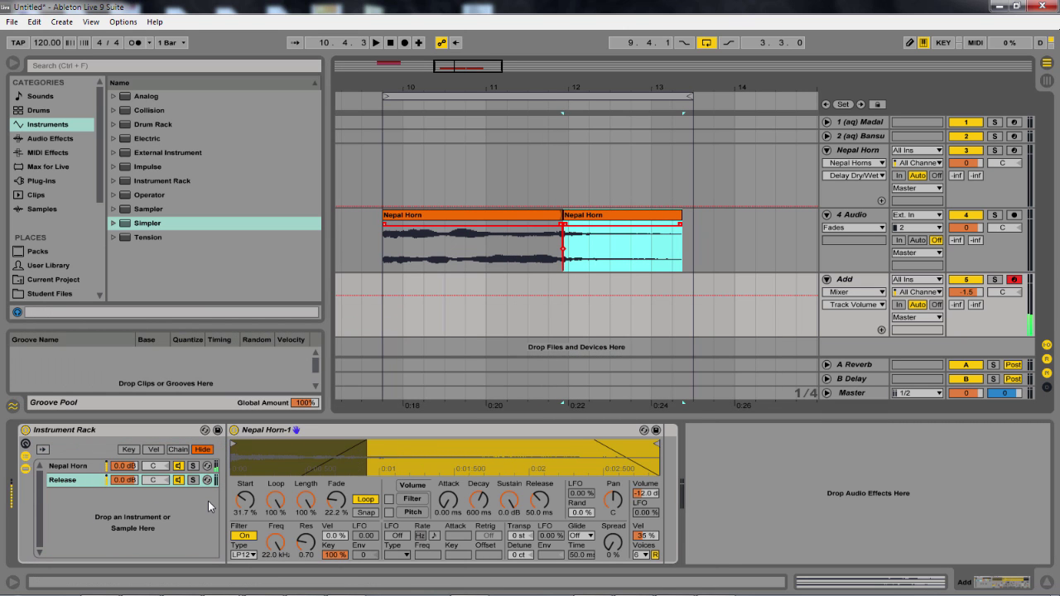
# Solo the Release chain, turn off its Simpler loop, and reset Start to 0.00 %
pyautogui.click(192, 481)
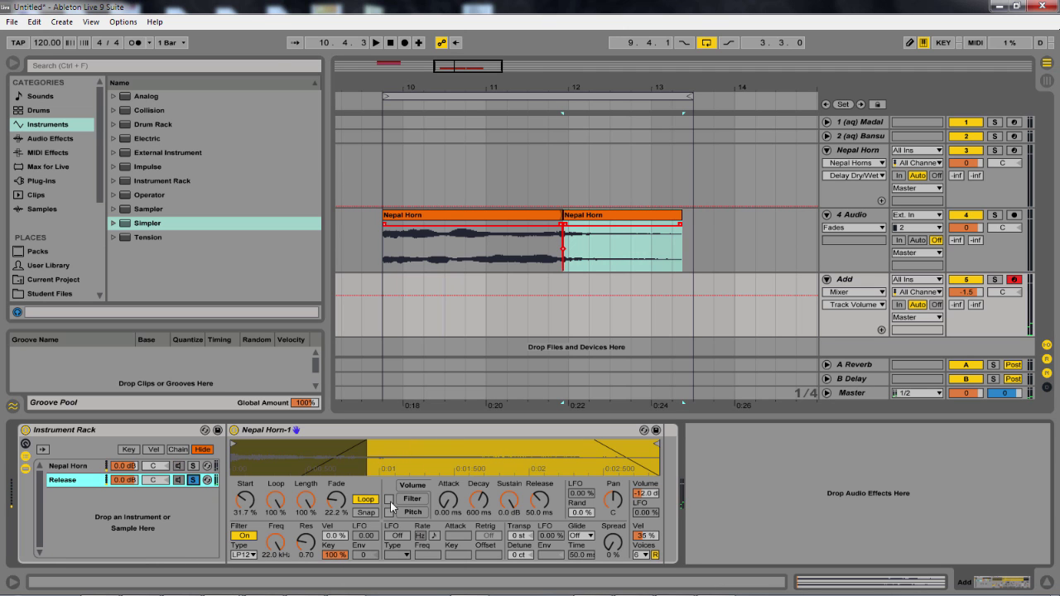
pyautogui.click(369, 499)
pyautogui.click(245, 502)
pyautogui.press('Delete')
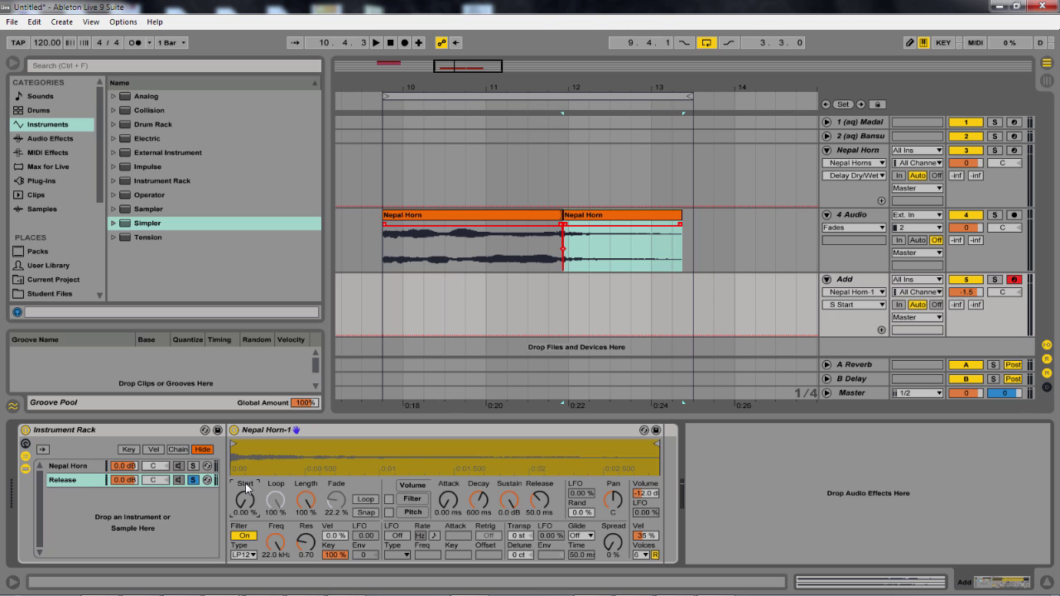
pyautogui.rightClick(245, 483)
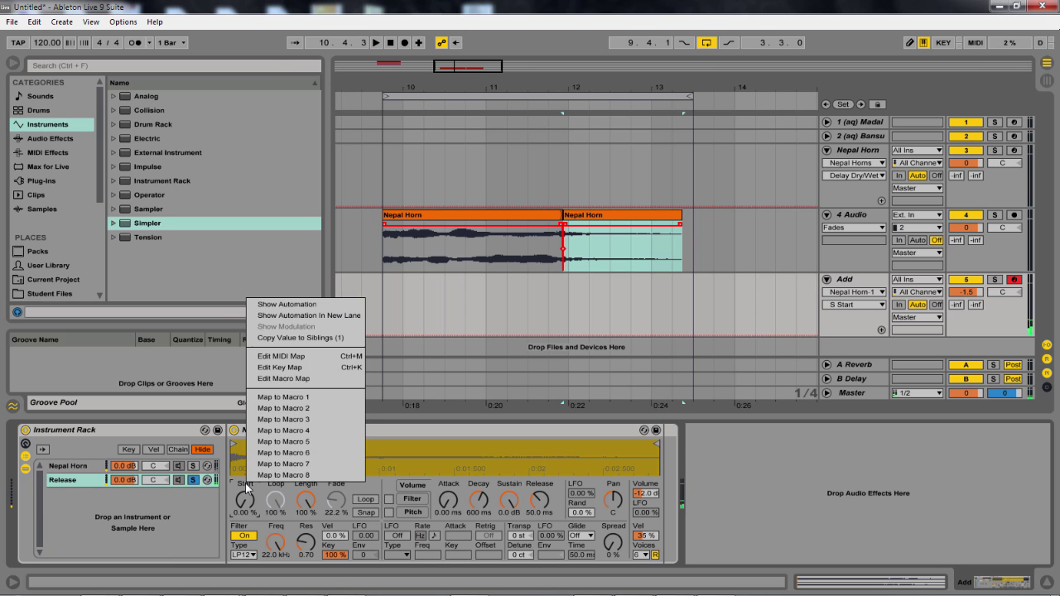
pyautogui.click(199, 504)
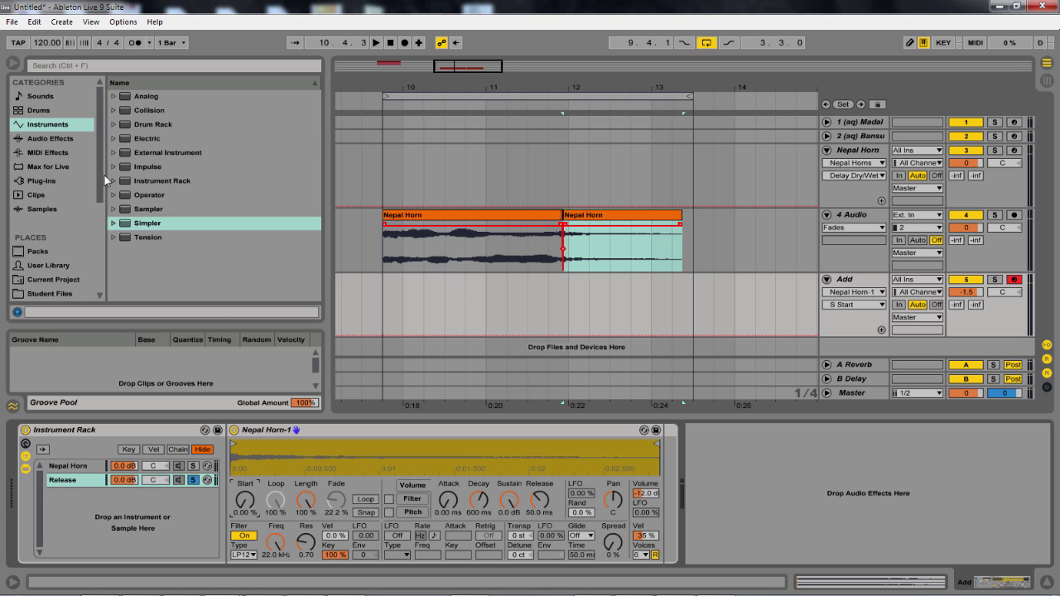
# Add Note Length on Note Off to the Release chain, set release 17.7 s, then unsolo
pyautogui.click(50, 153)
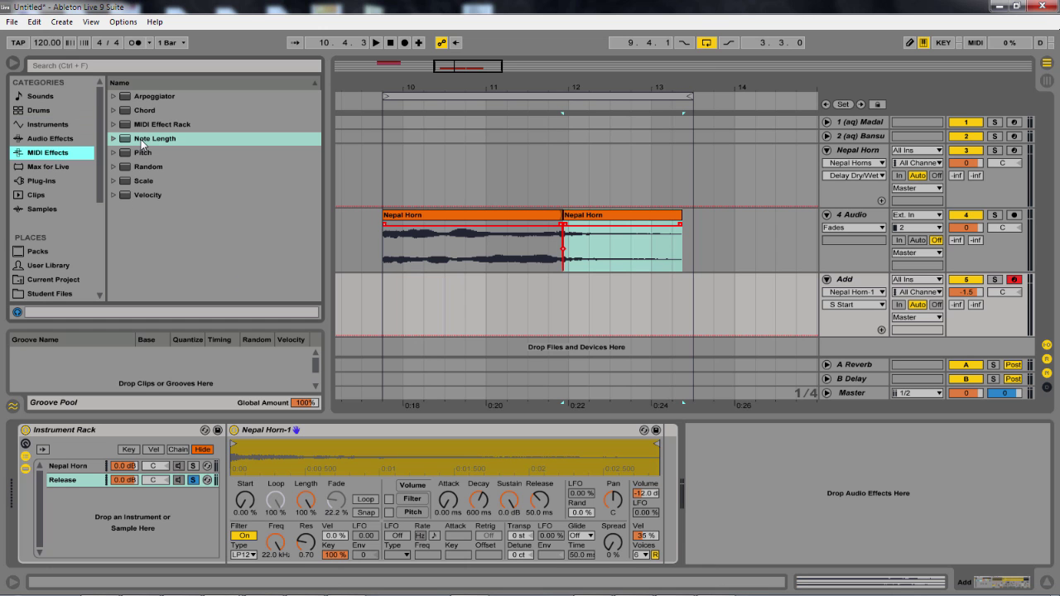
pyautogui.moveTo(143, 140); pyautogui.dragTo(233, 466)
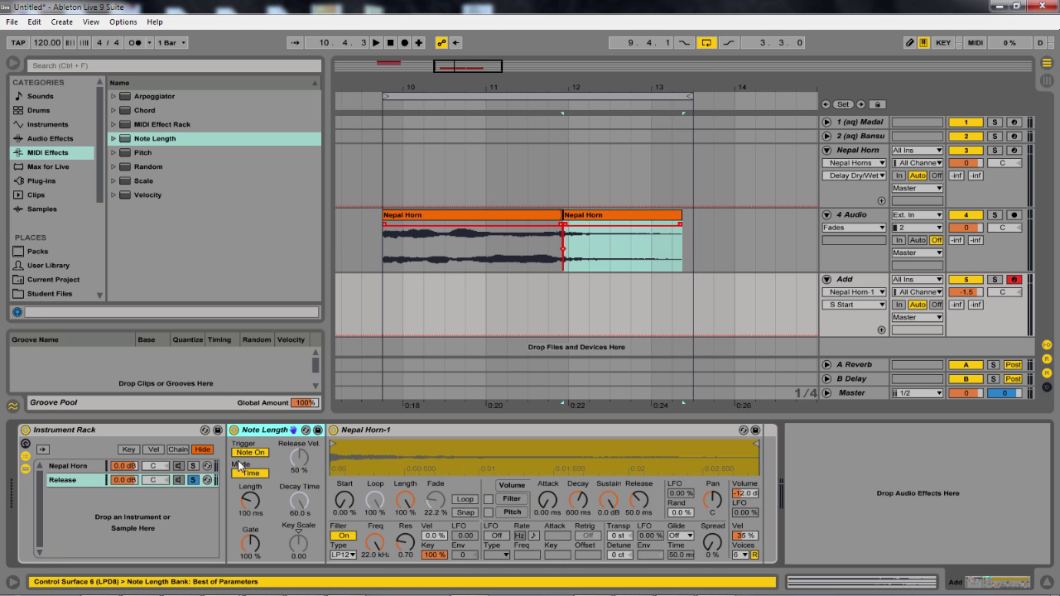
pyautogui.click(251, 453)
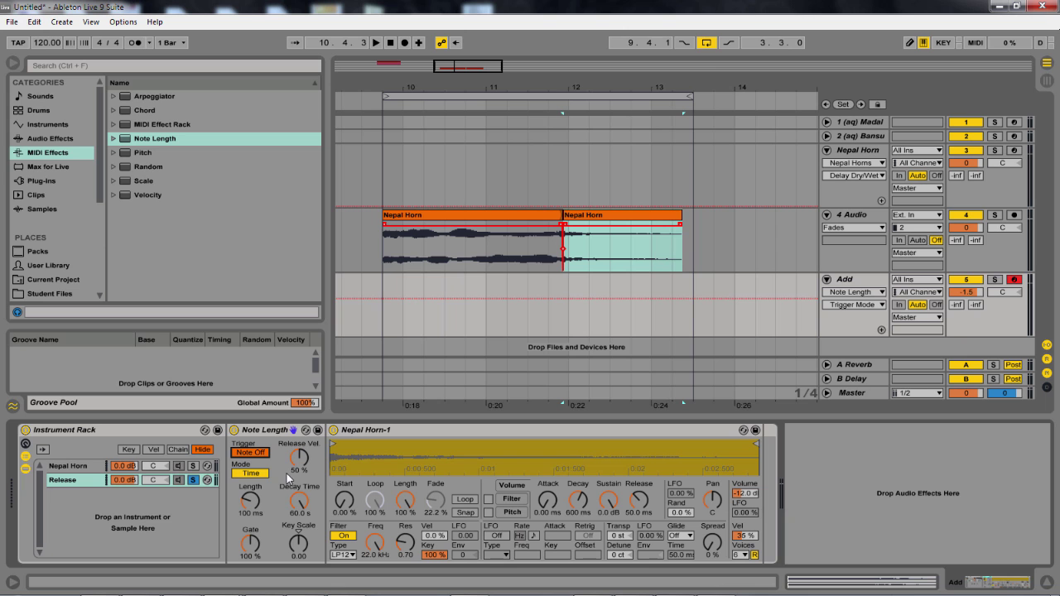
pyautogui.moveTo(638, 508); pyautogui.dragTo(639, 489)
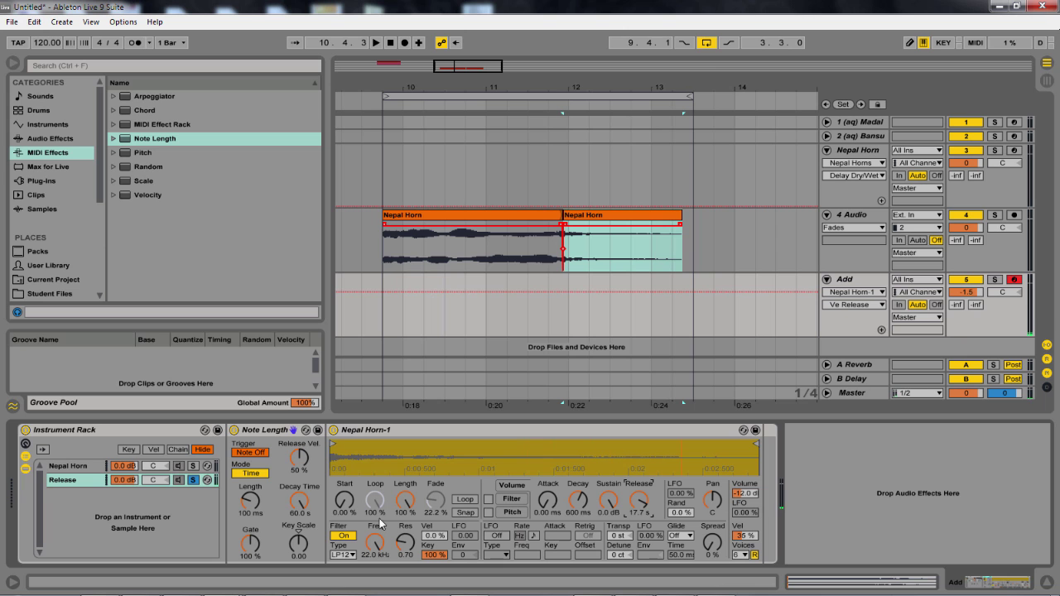
pyautogui.click(195, 481)
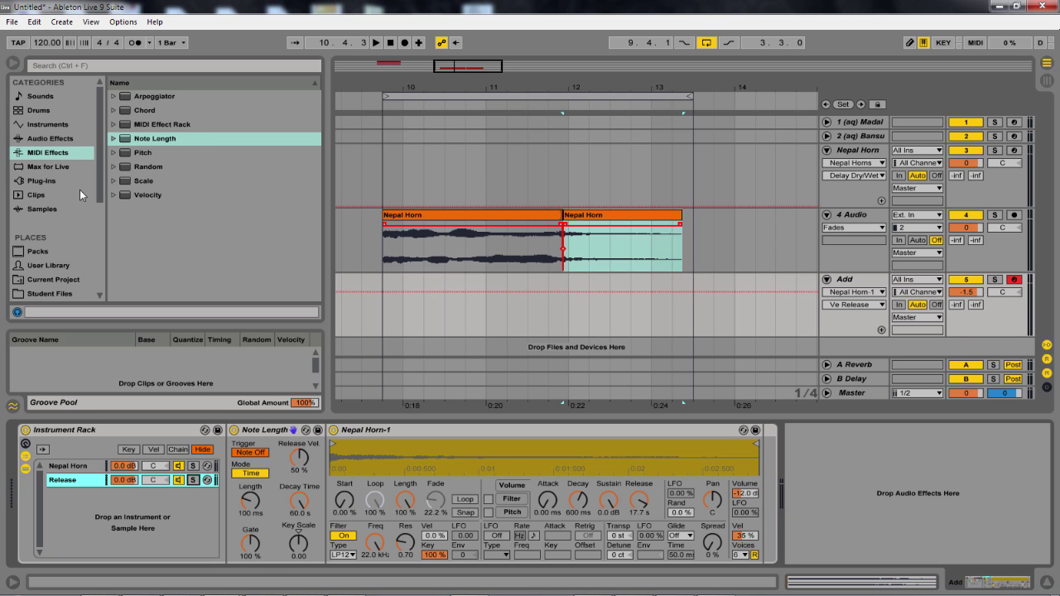
# Add a Gate after the Release chain's Simpler, sidechained from the Add track Post FX
pyautogui.click(70, 140)
pyautogui.moveTo(140, 208); pyautogui.dragTo(730, 475)
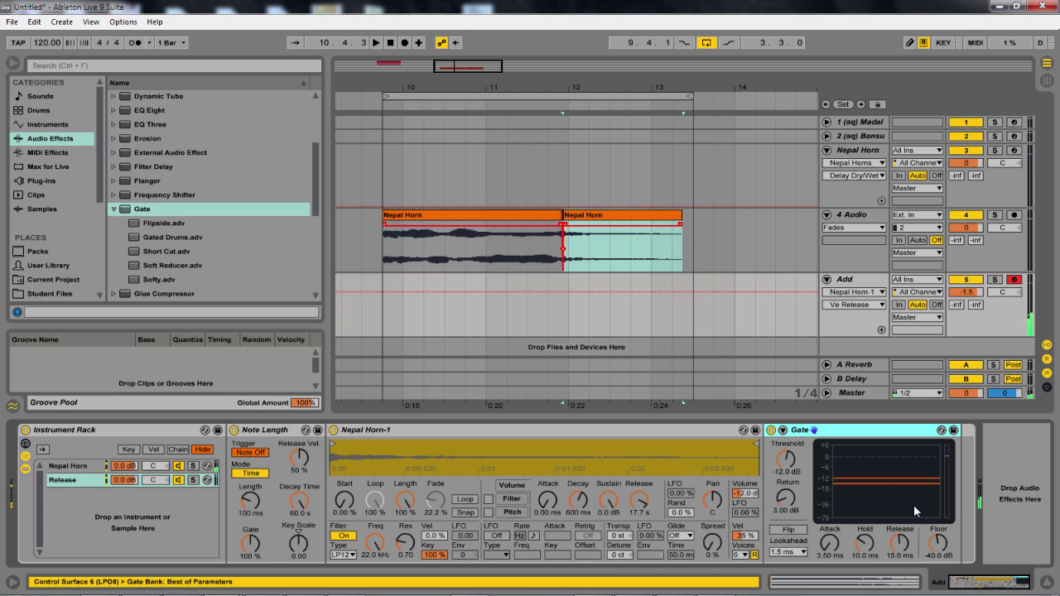
pyautogui.click(782, 431)
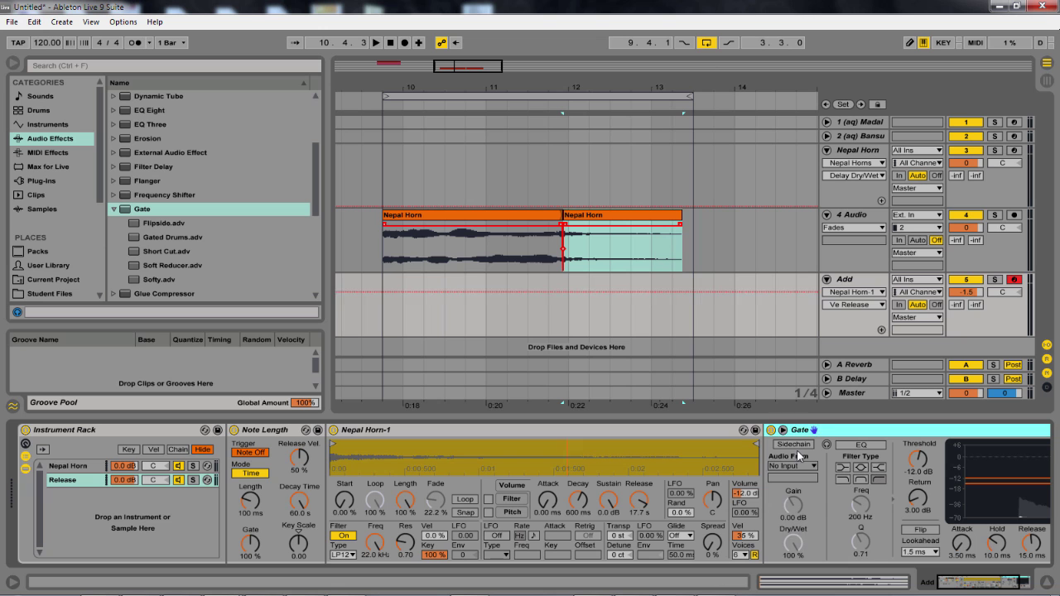
pyautogui.click(794, 445)
pyautogui.click(803, 466)
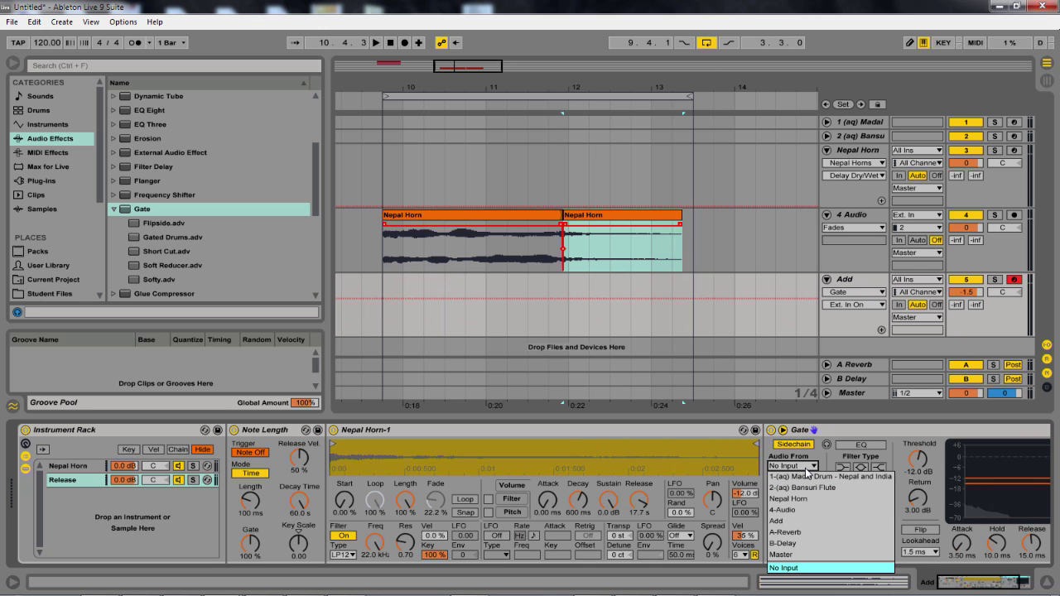
pyautogui.click(816, 521)
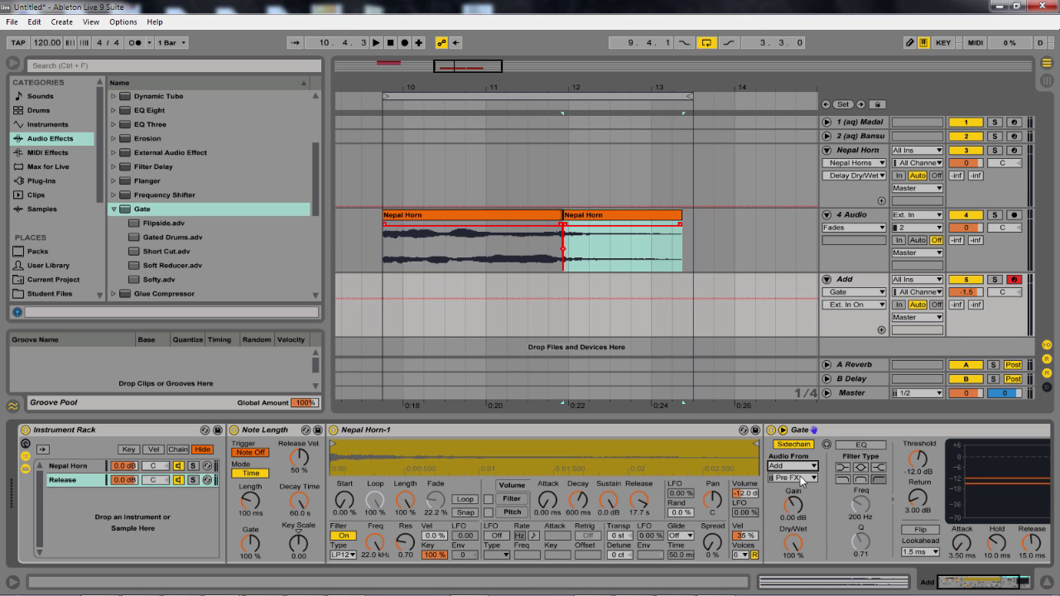
pyautogui.click(798, 479)
pyautogui.click(831, 517)
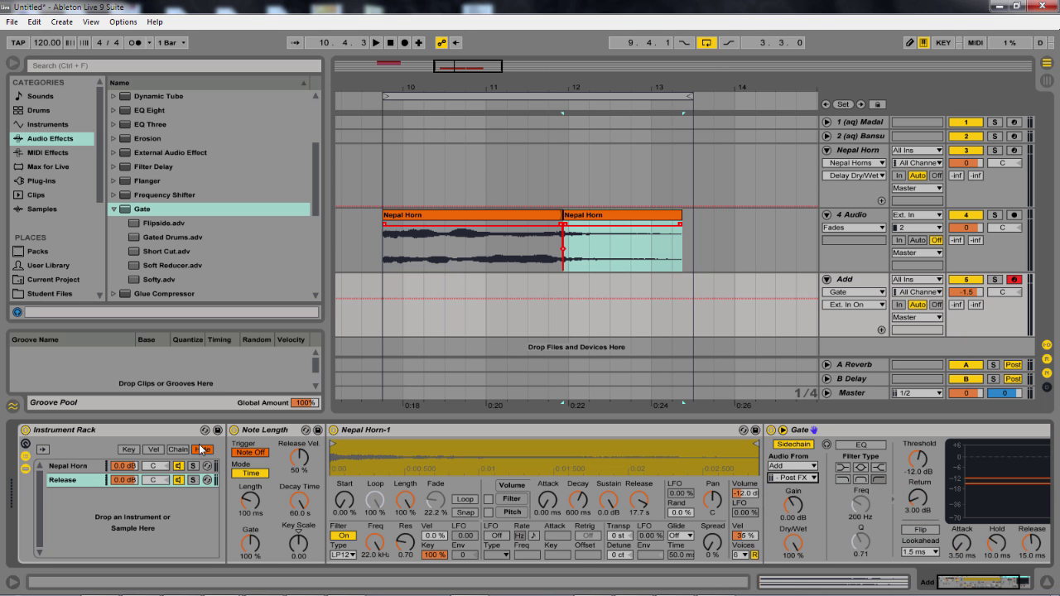
# Set the Gate's threshold to -21.9 dB with return at 10.4 dB
pyautogui.click(69, 467)
pyautogui.click(74, 482)
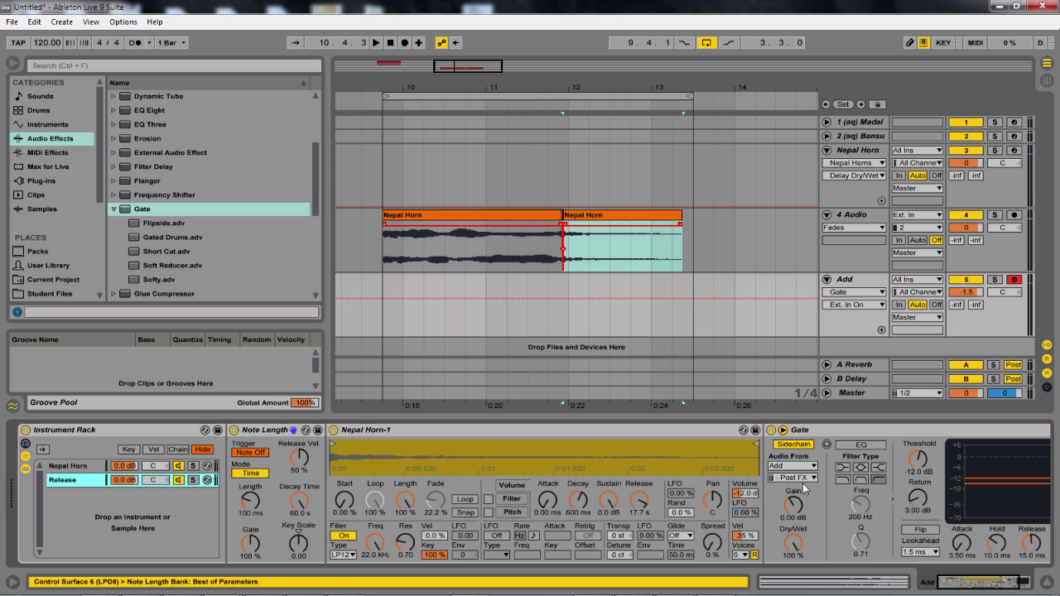
pyautogui.click(966, 583)
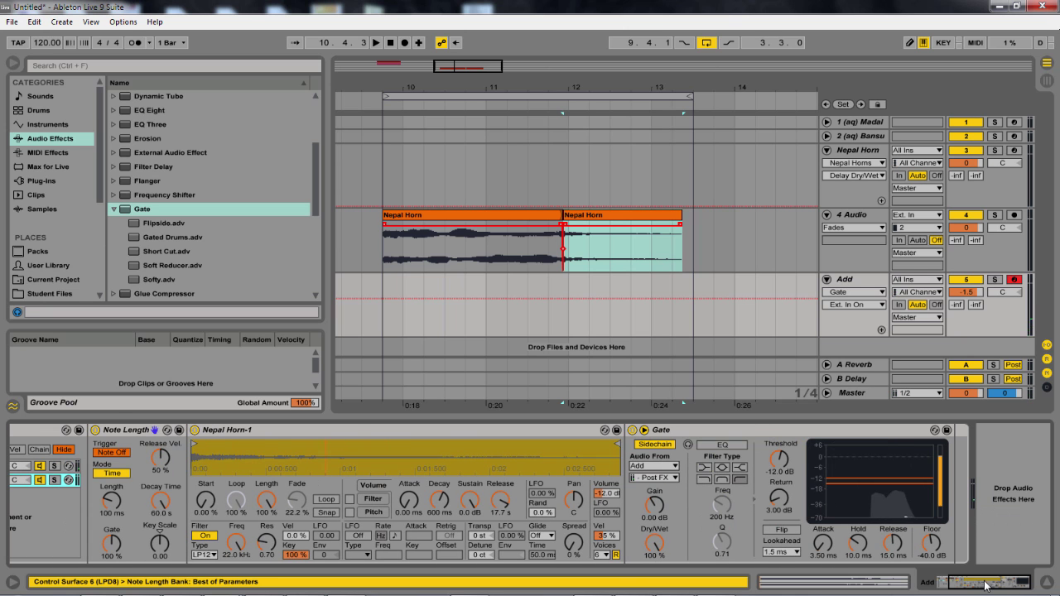
pyautogui.moveTo(779, 497); pyautogui.dragTo(780, 474)
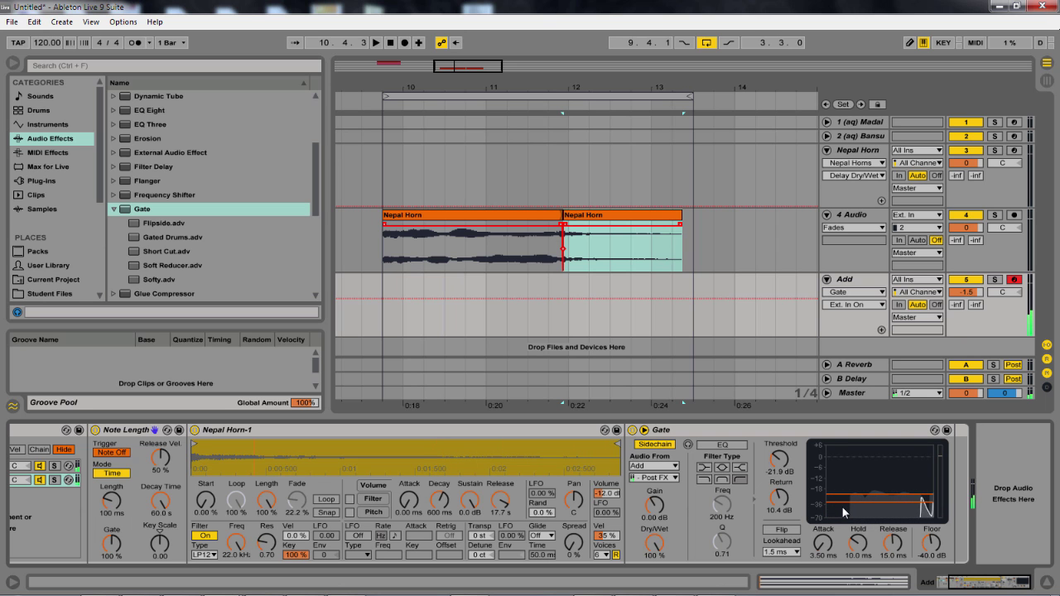
# Turn on the Gate's Flip and lower its threshold to -27.0 dB, return 12.9 dB
pyautogui.click(781, 531)
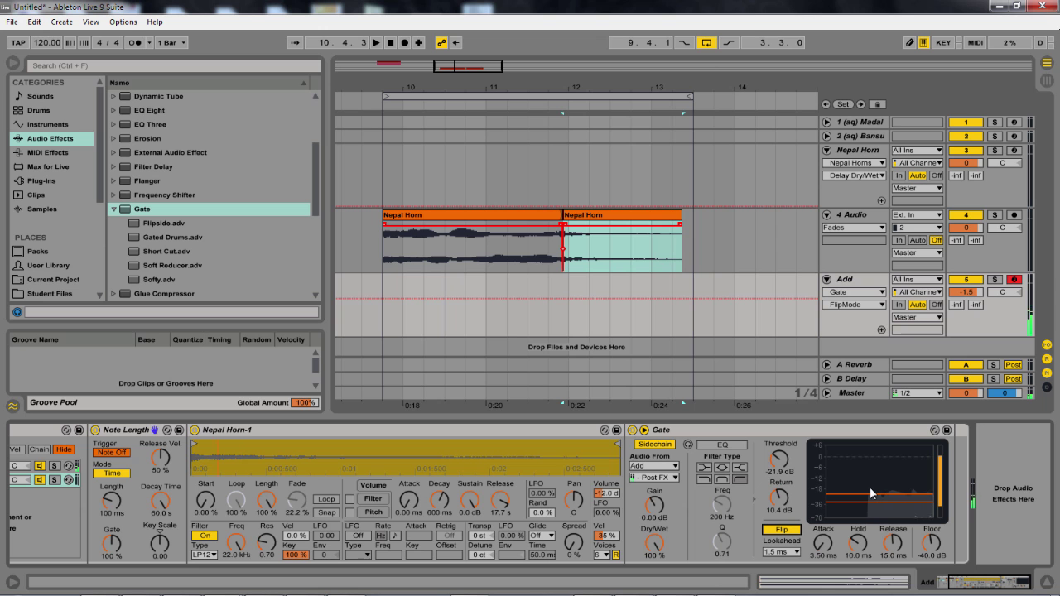
pyautogui.rightClick(870, 493)
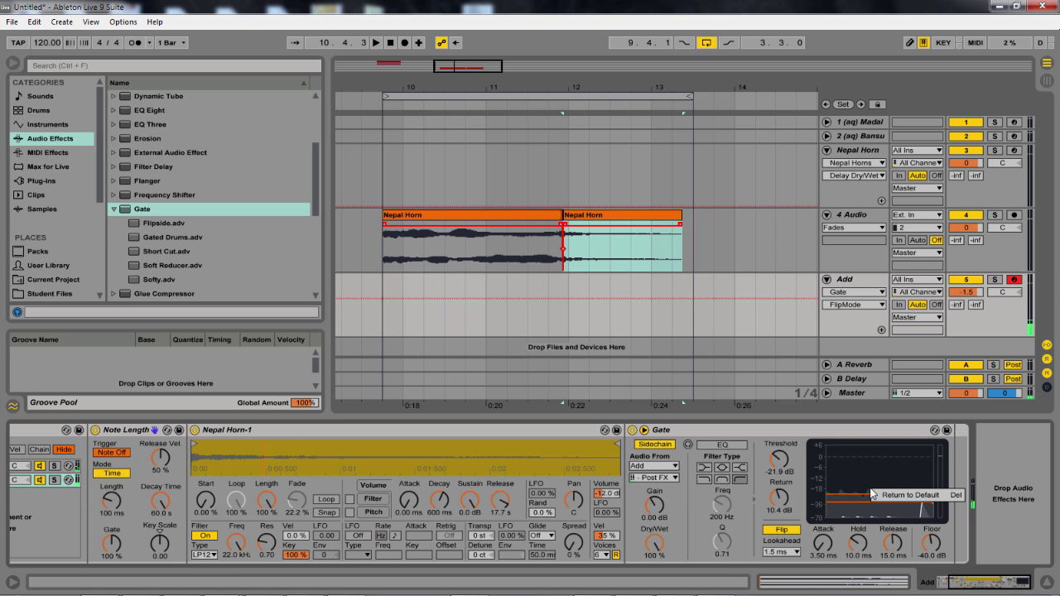
pyautogui.click(936, 519)
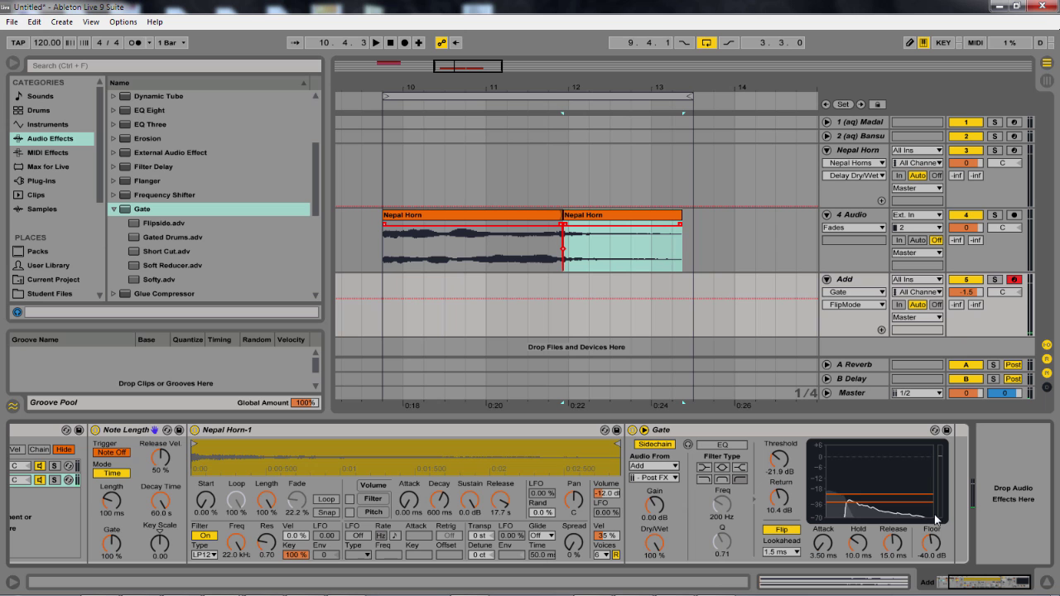
pyautogui.moveTo(878, 494); pyautogui.dragTo(878, 502)
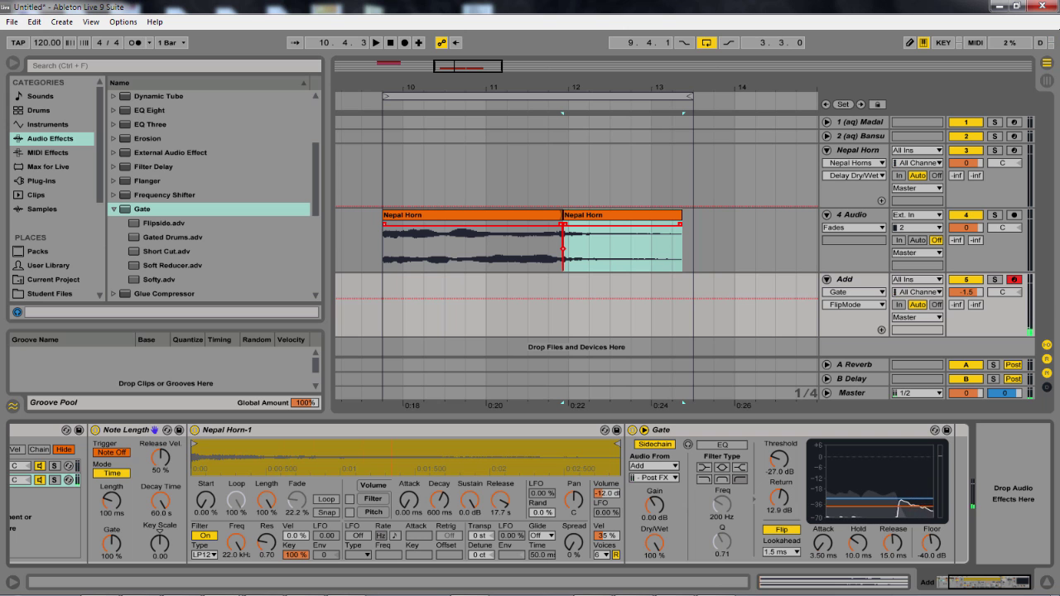
pyautogui.moveTo(992, 588); pyautogui.dragTo(960, 588)
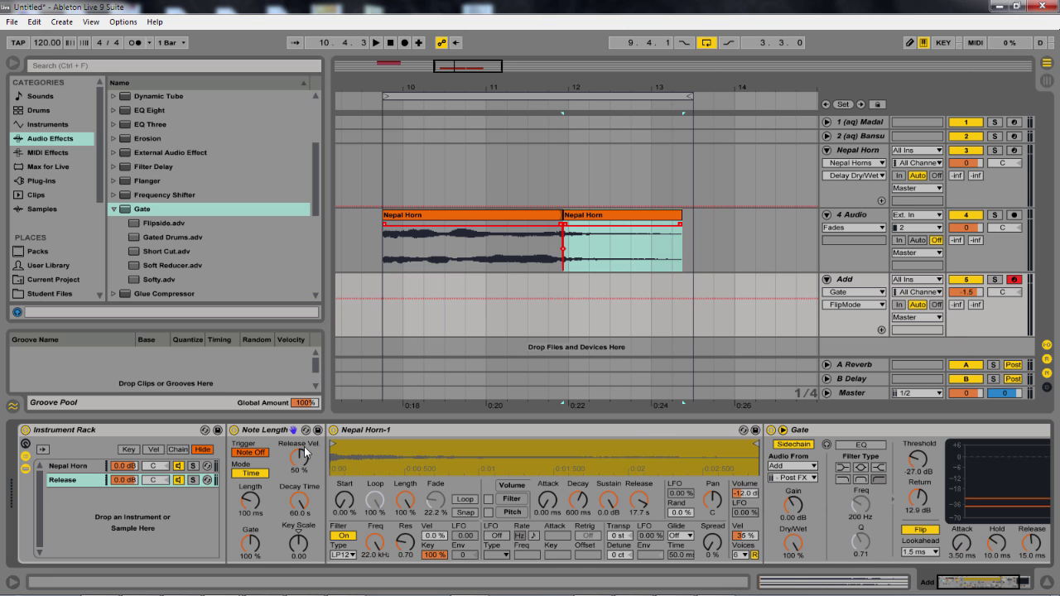
# Select the Nepal Horn track and arm it for recording
pyautogui.click(66, 466)
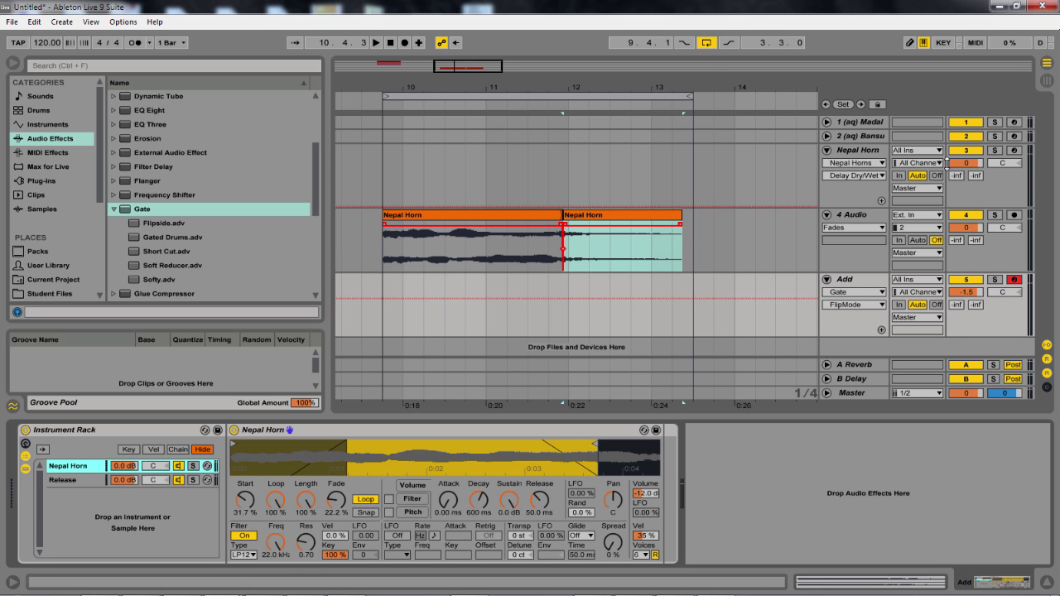
pyautogui.click(846, 151)
pyautogui.click(1014, 152)
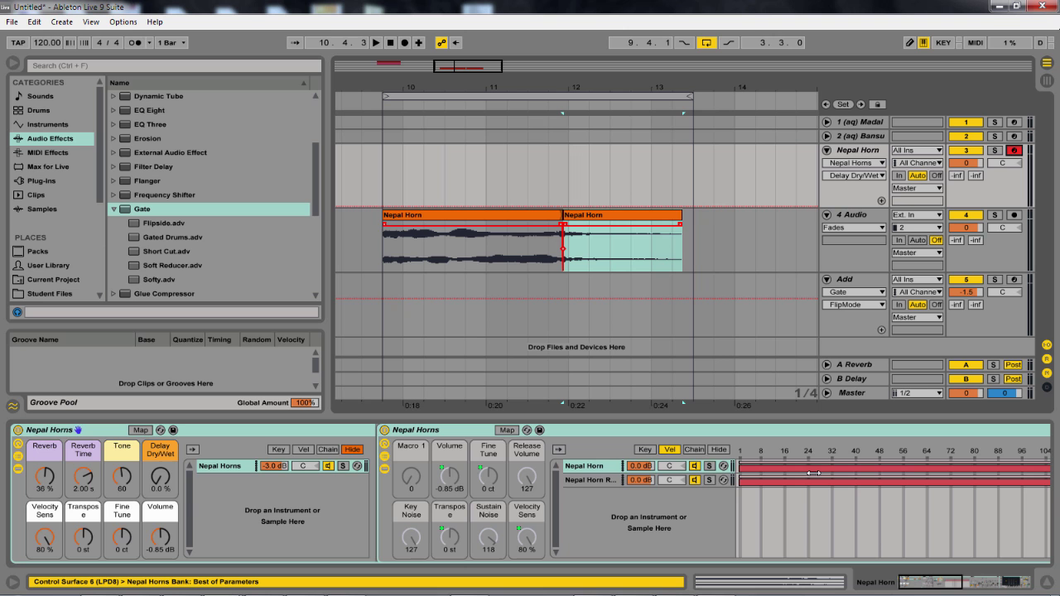
# Collapse the inner Nepal Horns rack and lower the track volume to -4.8 dB
pyautogui.click(942, 584)
pyautogui.click(922, 588)
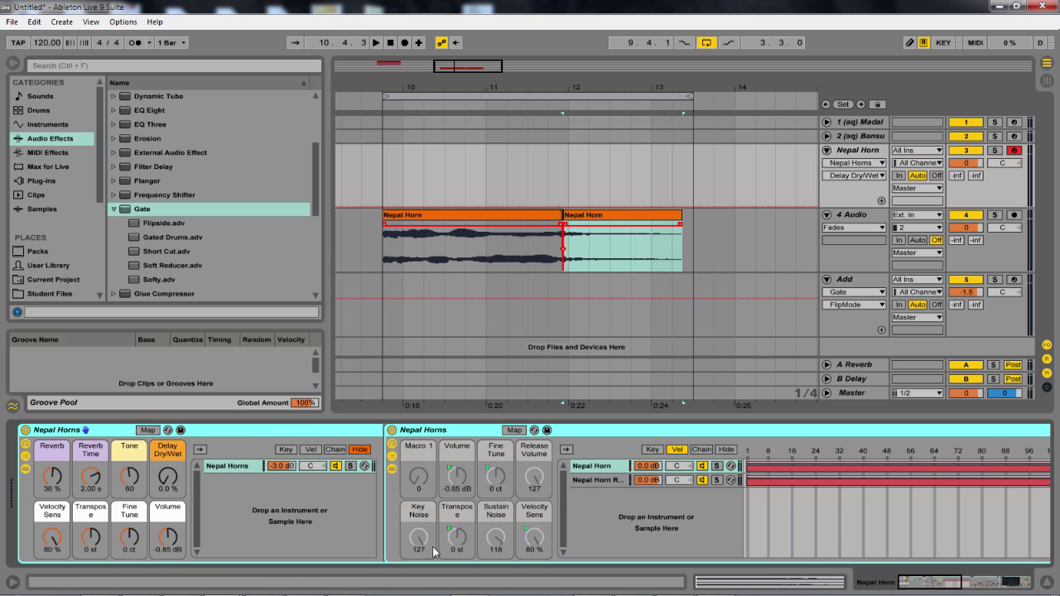
pyautogui.click(393, 456)
pyautogui.click(393, 454)
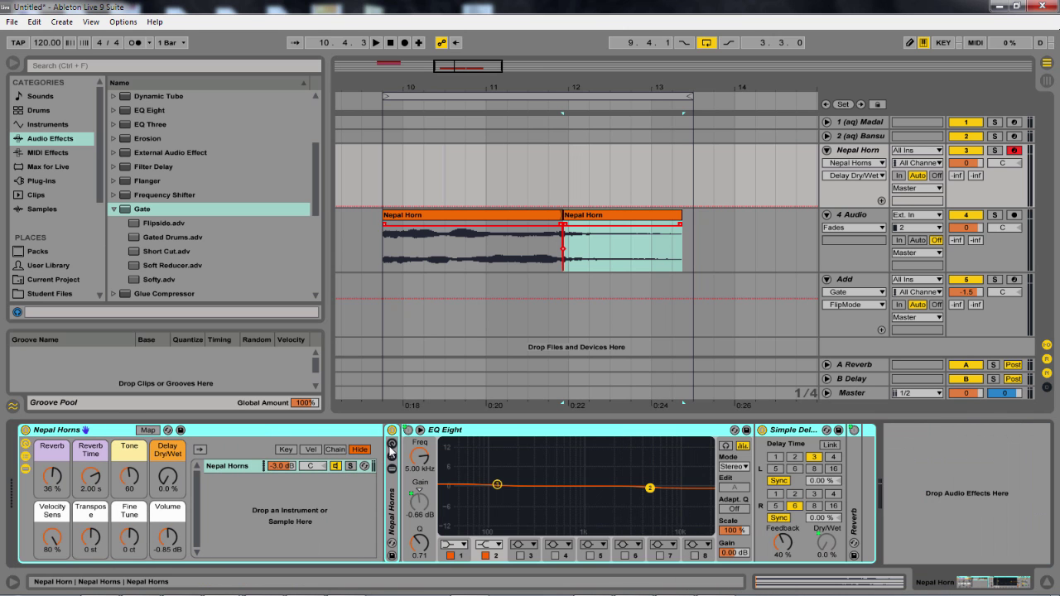
pyautogui.moveTo(966, 163); pyautogui.dragTo(966, 184)
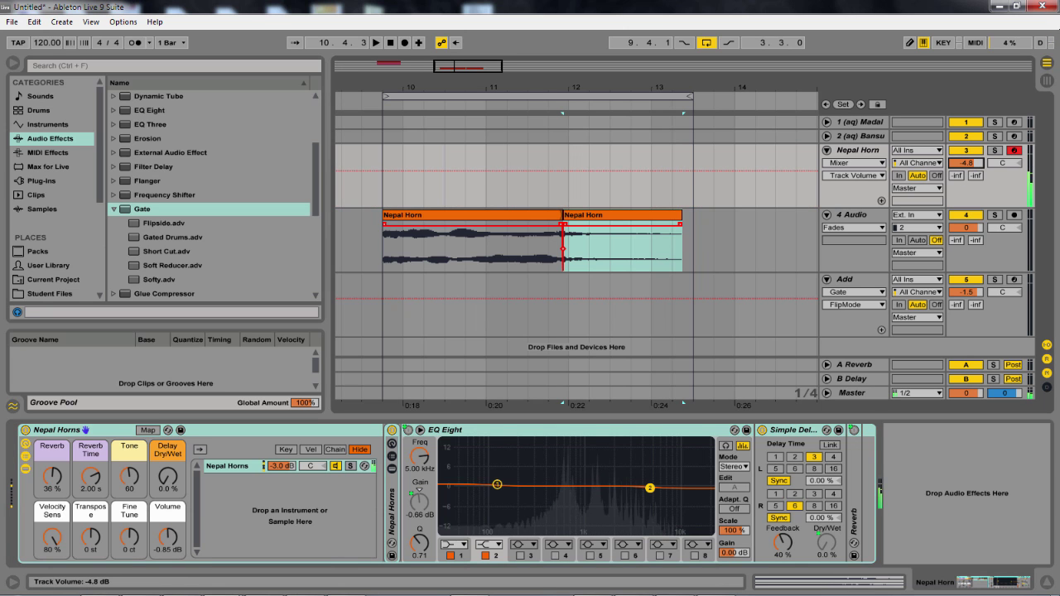